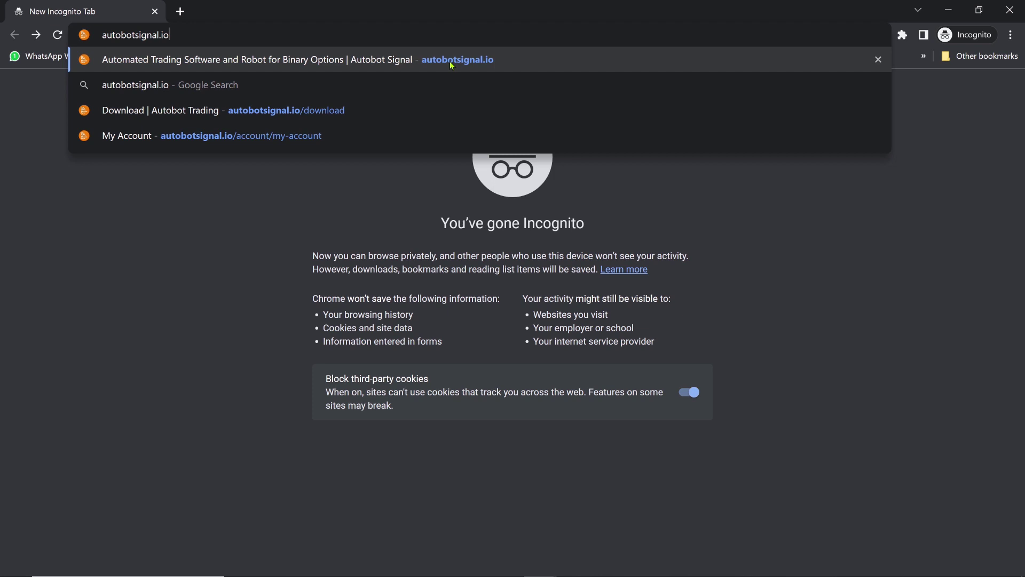
Step: From the Autobot Signal homepage, start the free sign-up and choose to sign up with email
{"action": "left_click", "coordinate": [504, 60]}
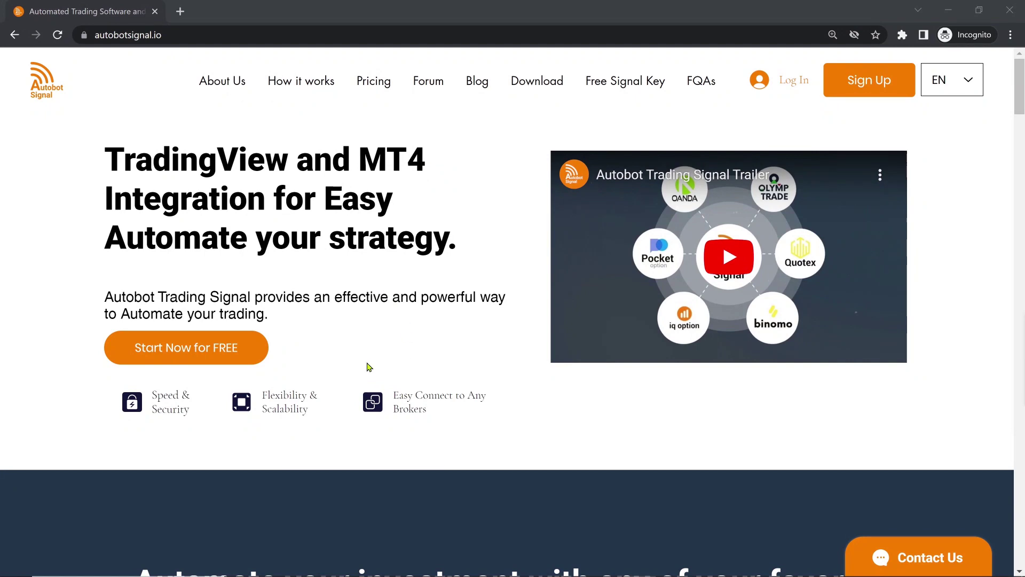
{"action": "left_click", "coordinate": [231, 354]}
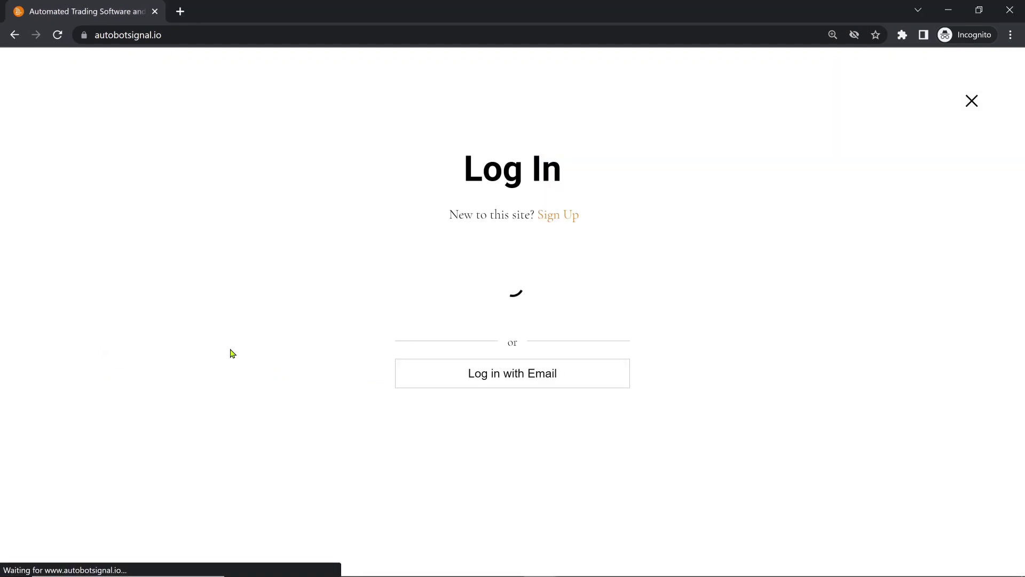
{"action": "left_click", "coordinate": [560, 219]}
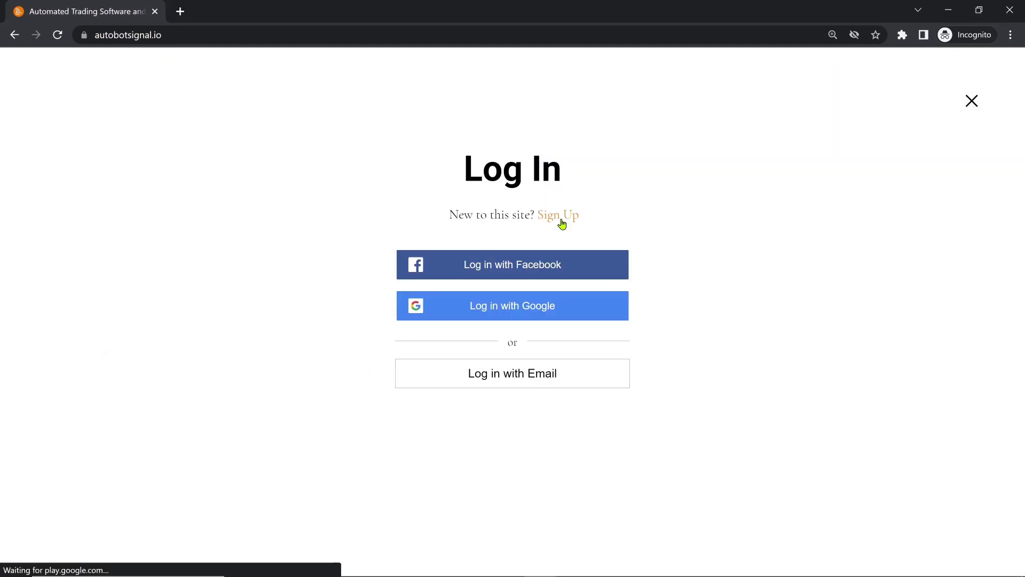
{"action": "left_click", "coordinate": [582, 384]}
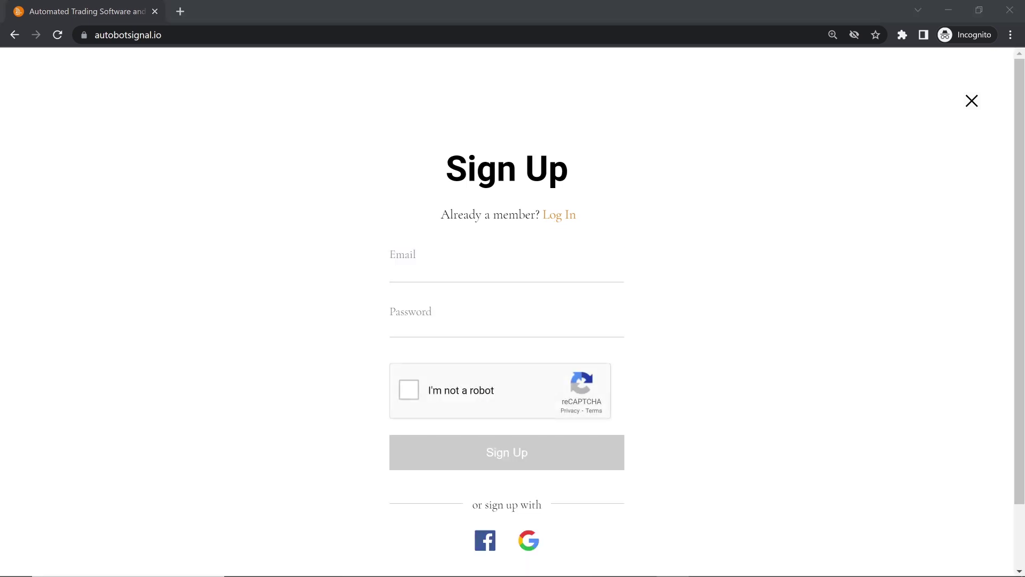
Step: Enter the account e-mail address and password, then tick the reCAPTCHA
{"action": "key", "text": "Tab"}
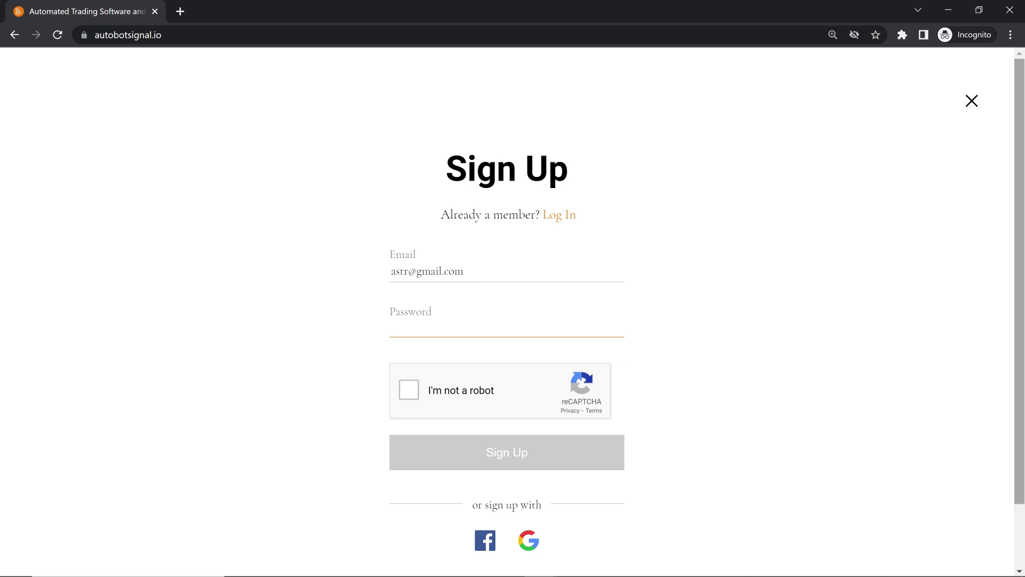
{"action": "type", "text": "•••••••••••"}
{"action": "left_click", "coordinate": [409, 389]}
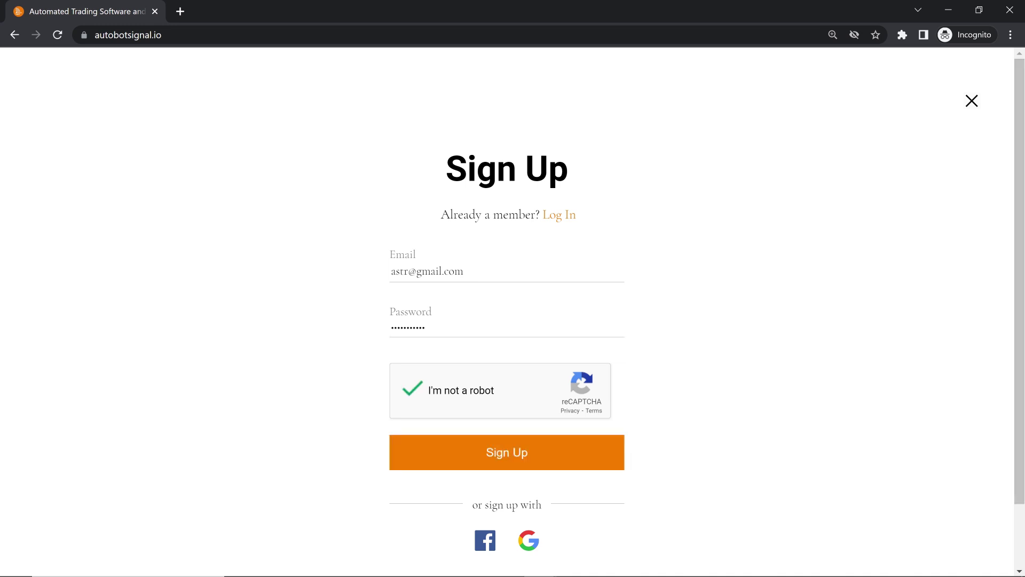
{"action": "left_click", "coordinate": [506, 452]}
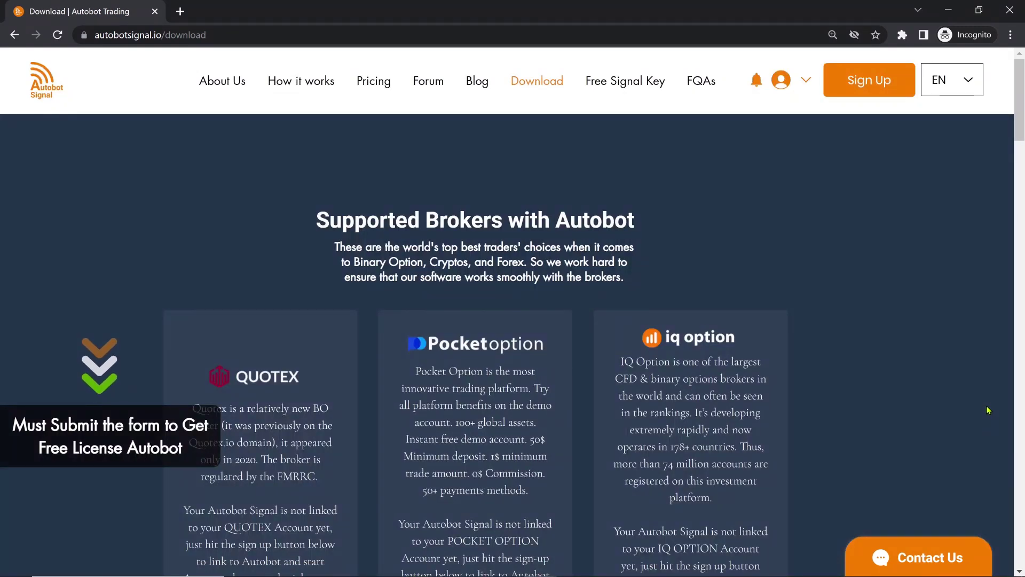
{"action": "scroll", "coordinate": [957, 378], "scroll_direction": "down", "scroll_amount": 2}
{"action": "scroll", "coordinate": [957, 378], "scroll_direction": "down", "scroll_amount": 1}
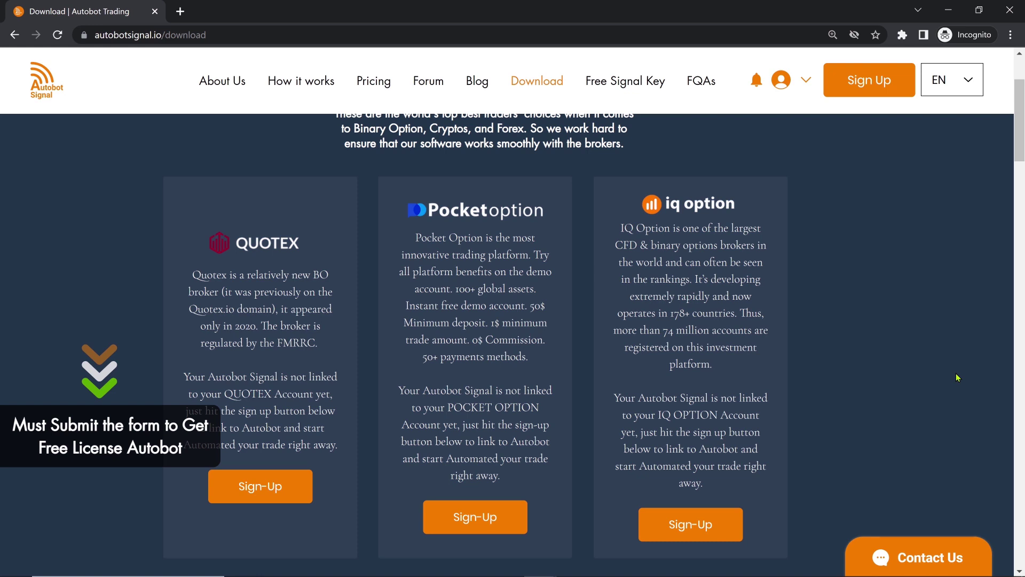
{"action": "scroll", "coordinate": [957, 378], "scroll_direction": "up", "scroll_amount": 1}
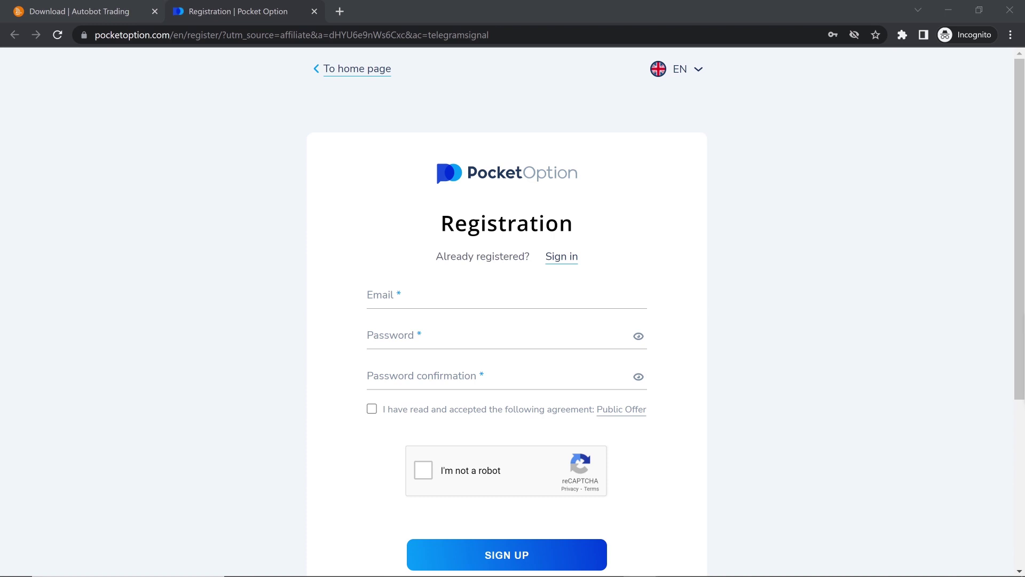
Step: Paste the e-mail, password and password confirmation into the Pocket Option registration form
{"action": "left_click", "coordinate": [393, 295]}
{"action": "key", "text": "ctrl+v"}
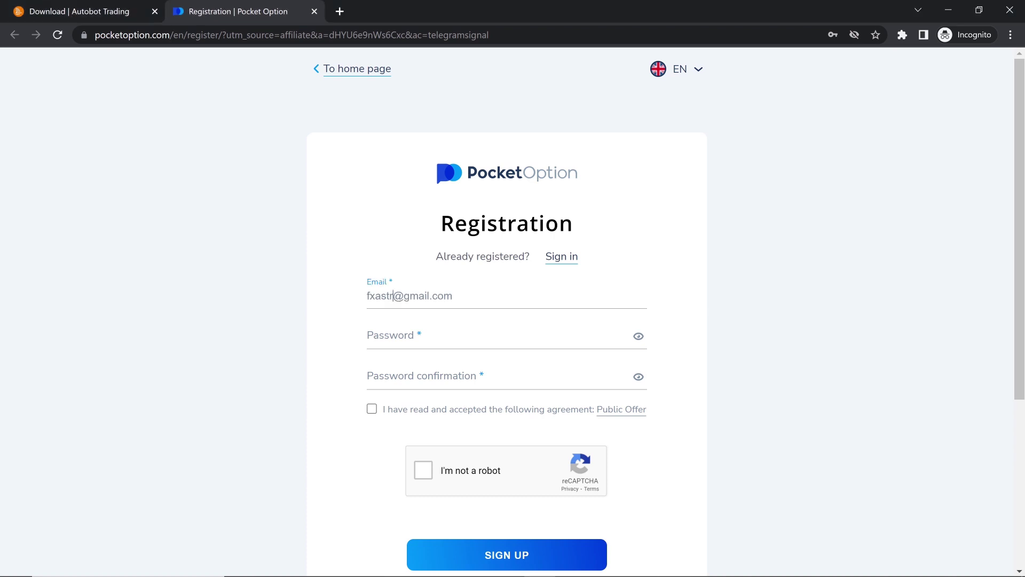
{"action": "key", "text": "Tab"}
{"action": "key", "text": "ctrl+v"}
{"action": "key", "text": "Tab"}
{"action": "key", "text": "ctrl+v"}
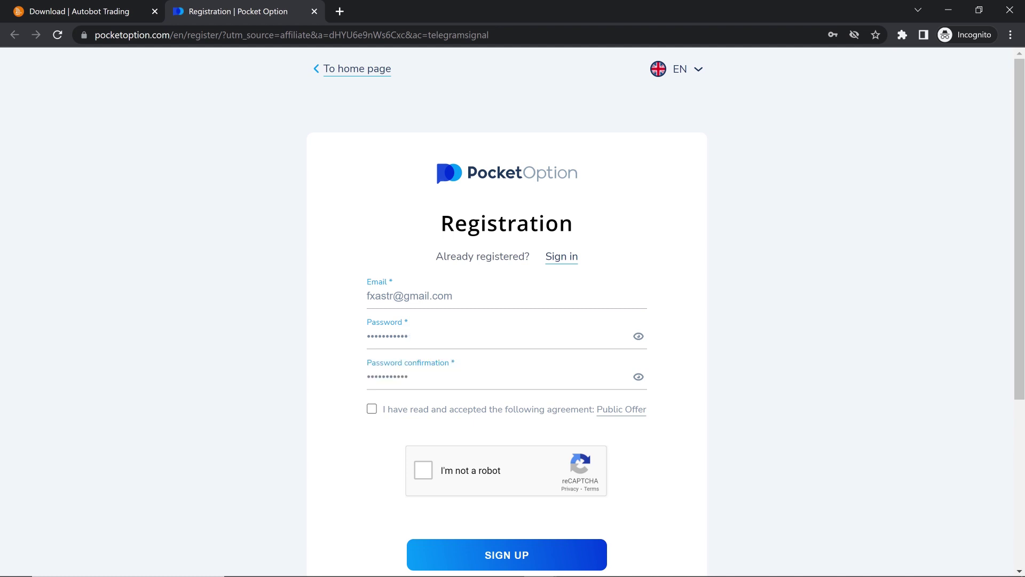
Step: Accept the Public Offer agreement and tick the reCAPTCHA
{"action": "key", "text": "Tab"}
{"action": "key", "text": "space"}
{"action": "left_click", "coordinate": [423, 469]}
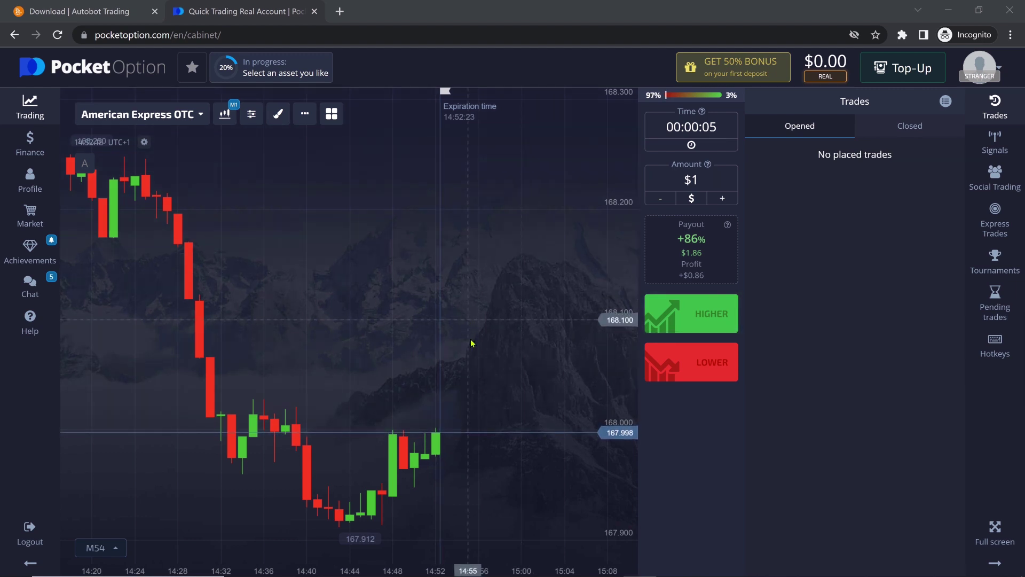
{"action": "scroll", "coordinate": [441, 334], "scroll_direction": "down", "scroll_amount": 2}
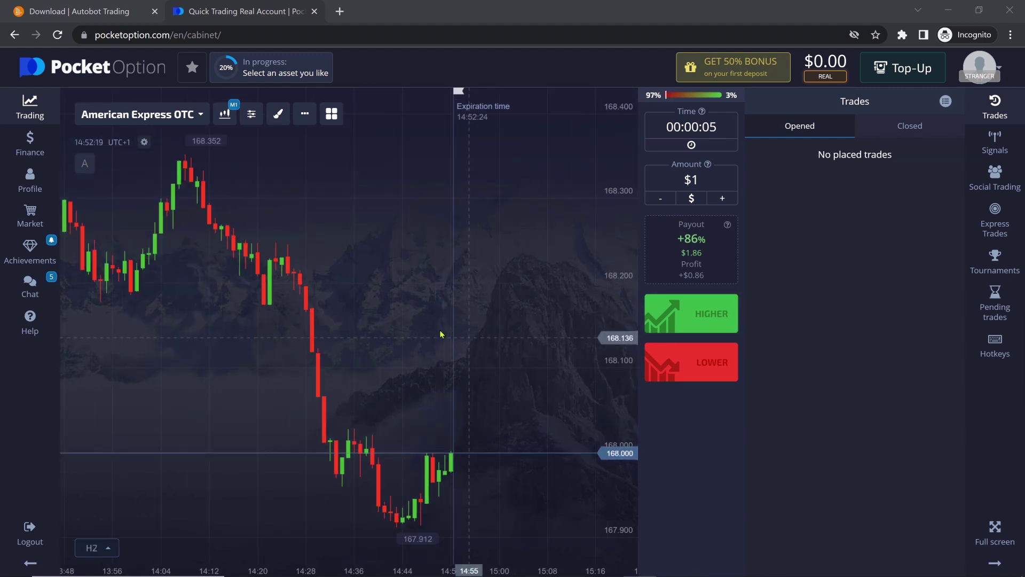
Step: Return to the Autobot download page and scroll to the Version 3.2 Windows and Mac downloads
{"action": "left_click", "coordinate": [124, 14]}
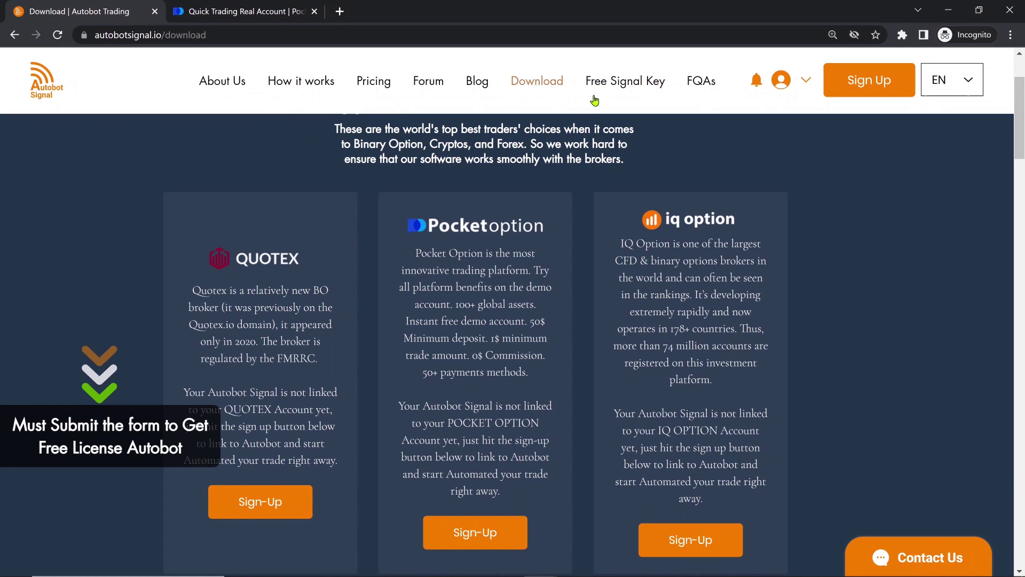
{"action": "scroll", "coordinate": [836, 255], "scroll_direction": "down", "scroll_amount": 1}
{"action": "scroll", "coordinate": [550, 91], "scroll_direction": "up", "scroll_amount": 3}
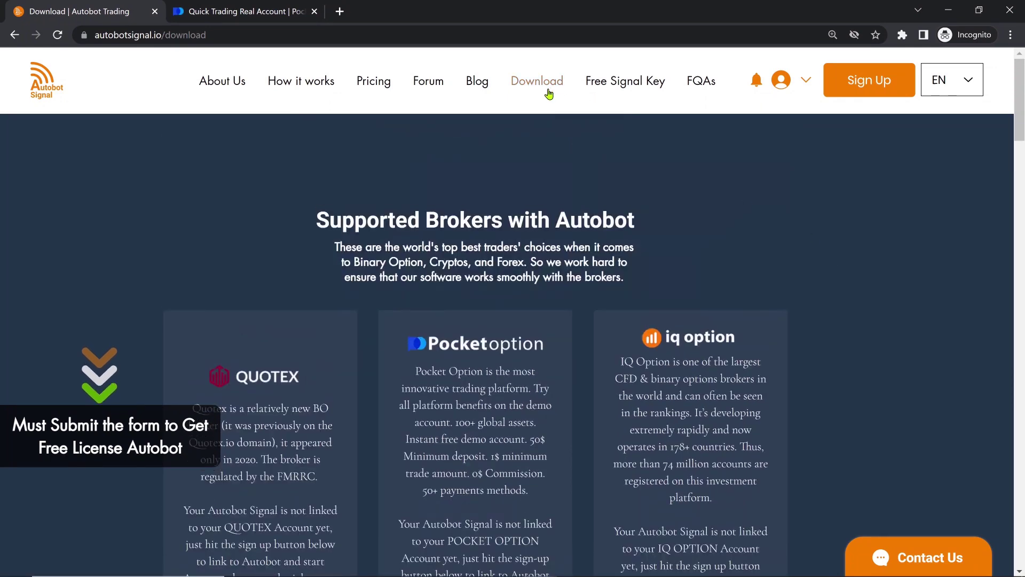
{"action": "scroll", "coordinate": [663, 260], "scroll_direction": "down", "scroll_amount": 15}
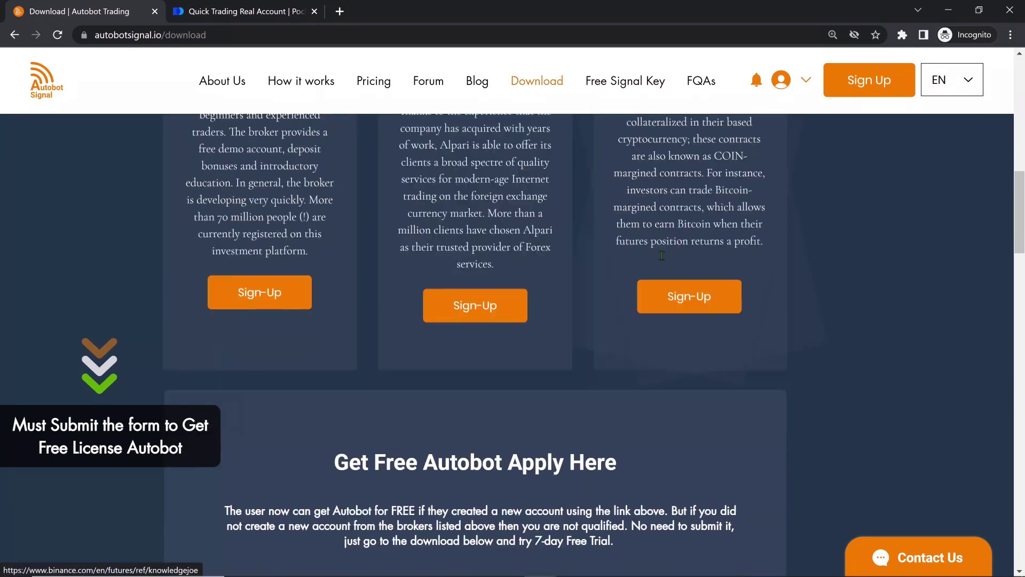
{"action": "scroll", "coordinate": [661, 255], "scroll_direction": "down", "scroll_amount": 1}
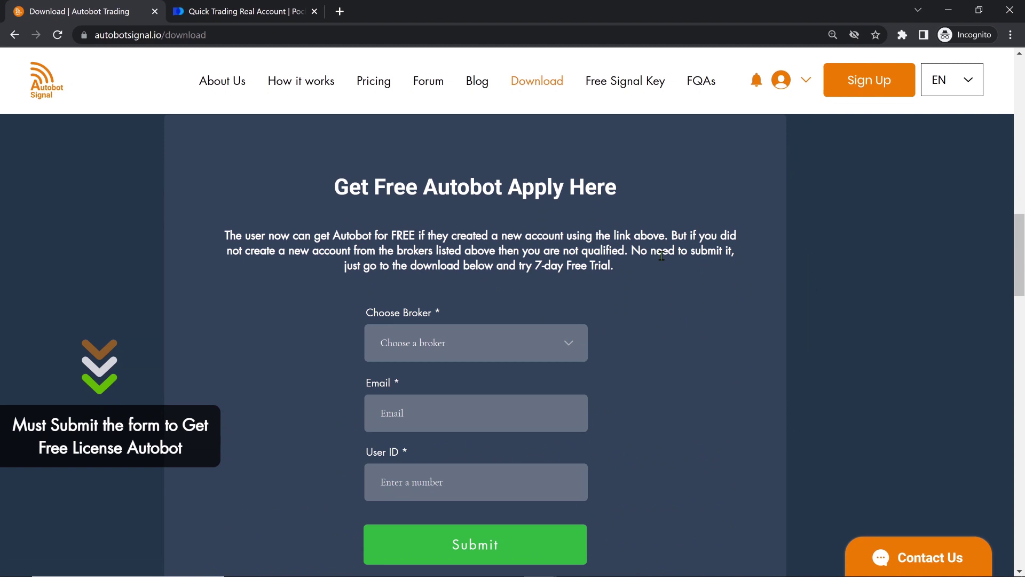
{"action": "scroll", "coordinate": [662, 256], "scroll_direction": "down", "scroll_amount": 7}
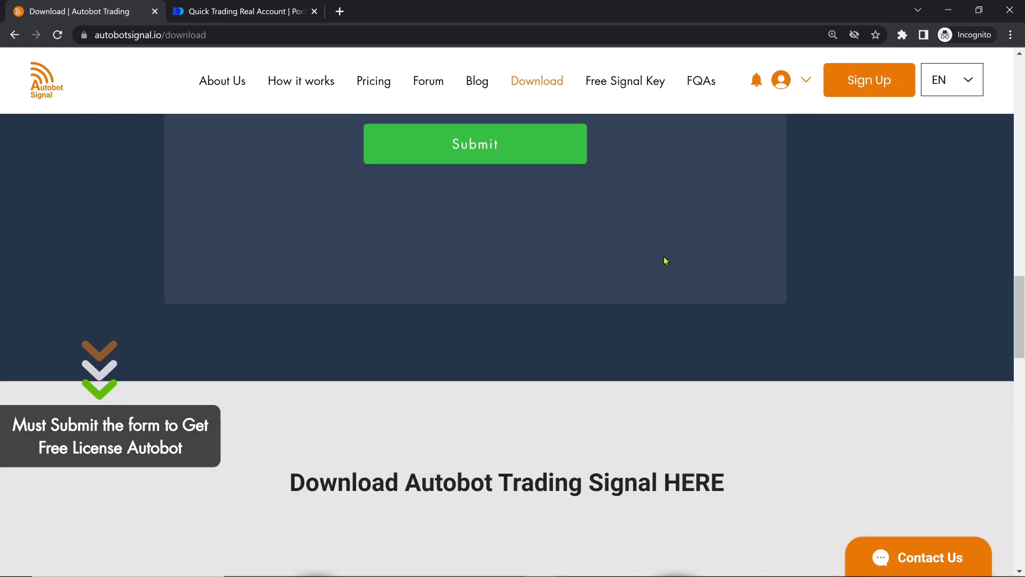
{"action": "scroll", "coordinate": [664, 259], "scroll_direction": "down", "scroll_amount": 4}
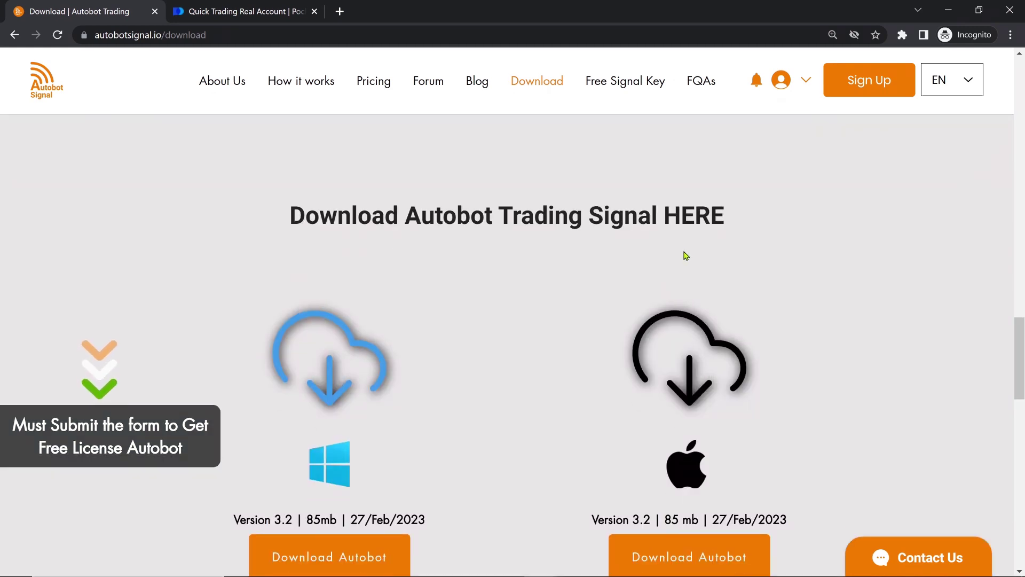
{"action": "scroll", "coordinate": [683, 254], "scroll_direction": "down", "scroll_amount": 1}
{"action": "scroll", "coordinate": [694, 251], "scroll_direction": "down", "scroll_amount": 1}
{"action": "scroll", "coordinate": [715, 234], "scroll_direction": "up", "scroll_amount": 1}
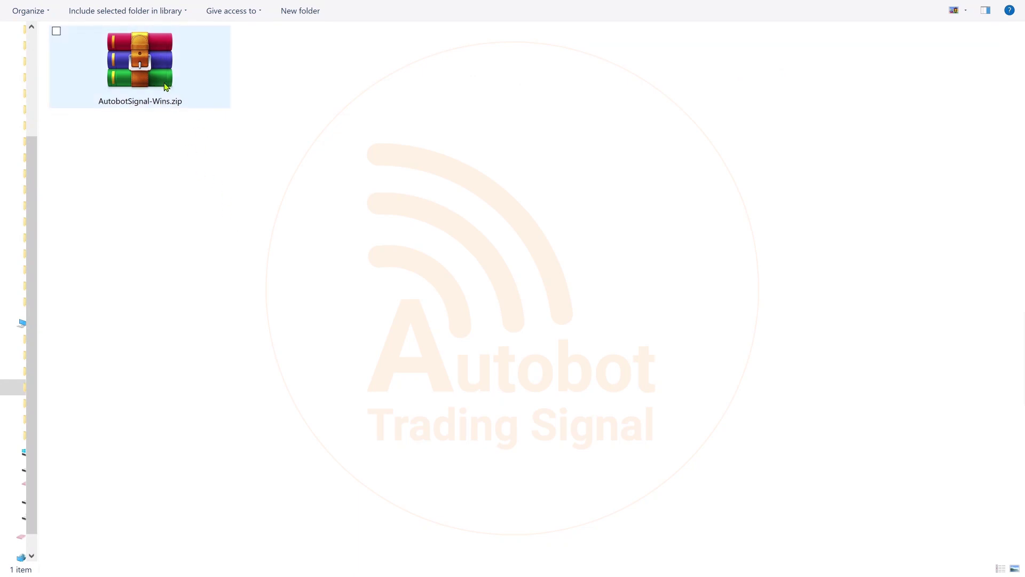
Step: Extract AutobotSignal-Wins.zip using Extract files... from its context menu
{"action": "left_click", "coordinate": [156, 66]}
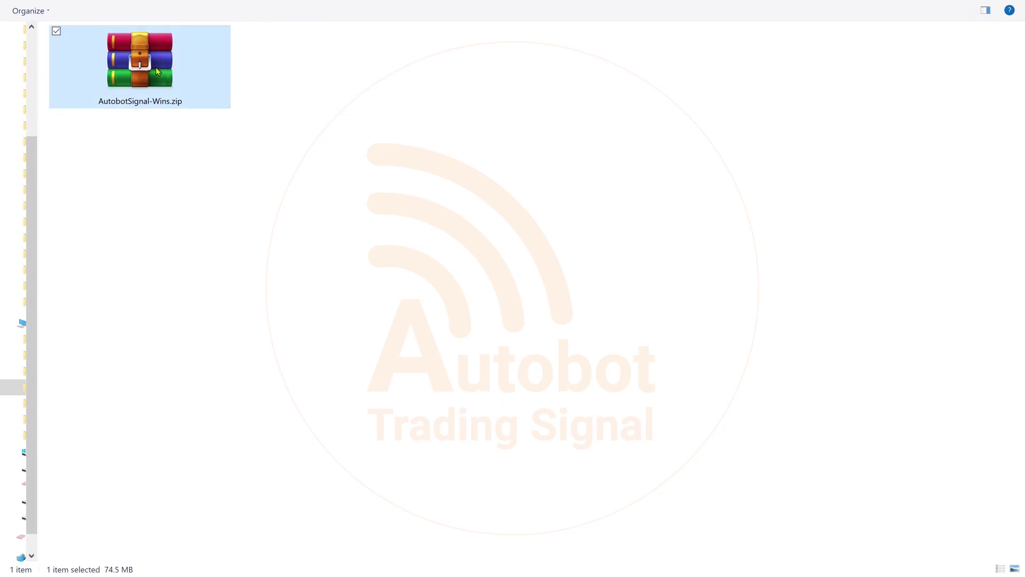
{"action": "right_click", "coordinate": [155, 67]}
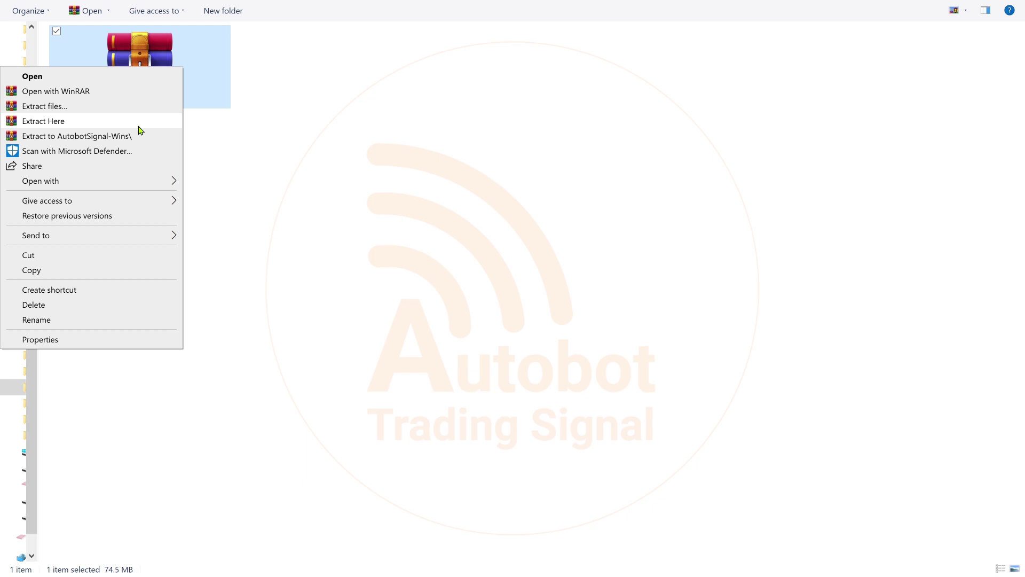
{"action": "left_click", "coordinate": [135, 109]}
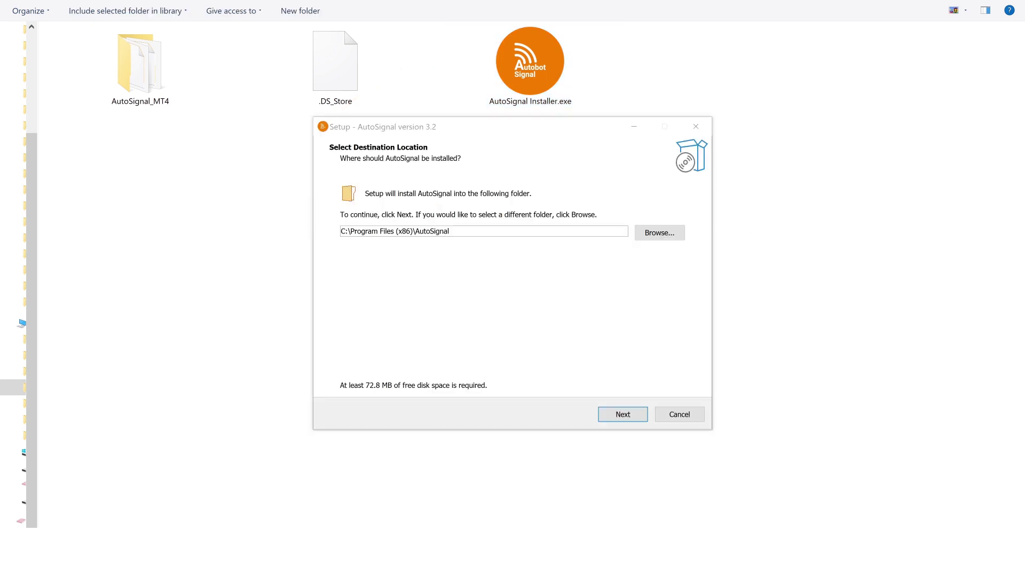
Step: Install AutoSignal 3.2 to the default Program Files folder without a desktop shortcut, then launch it
{"action": "key", "text": "Return"}
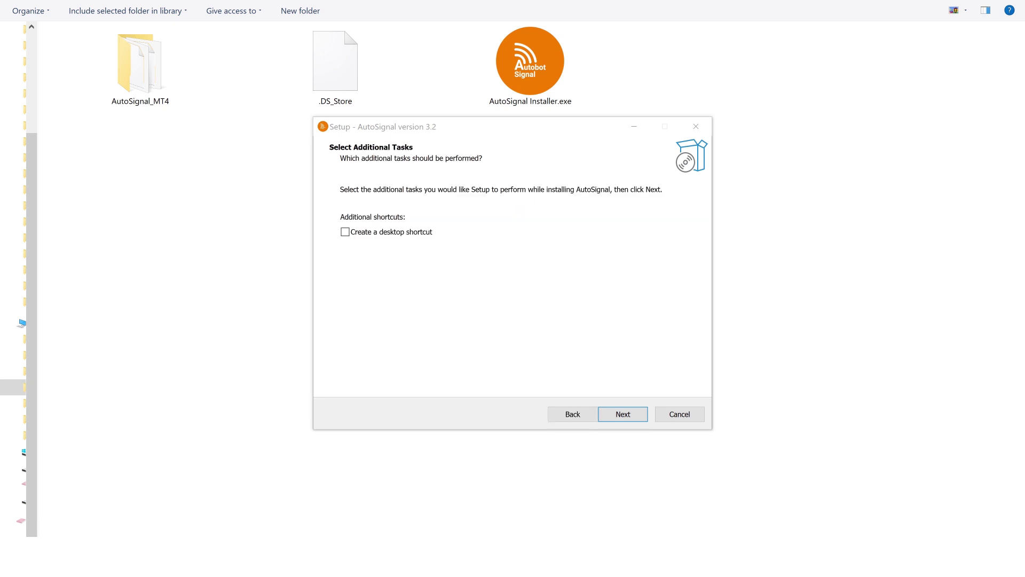
{"action": "key", "text": "Return"}
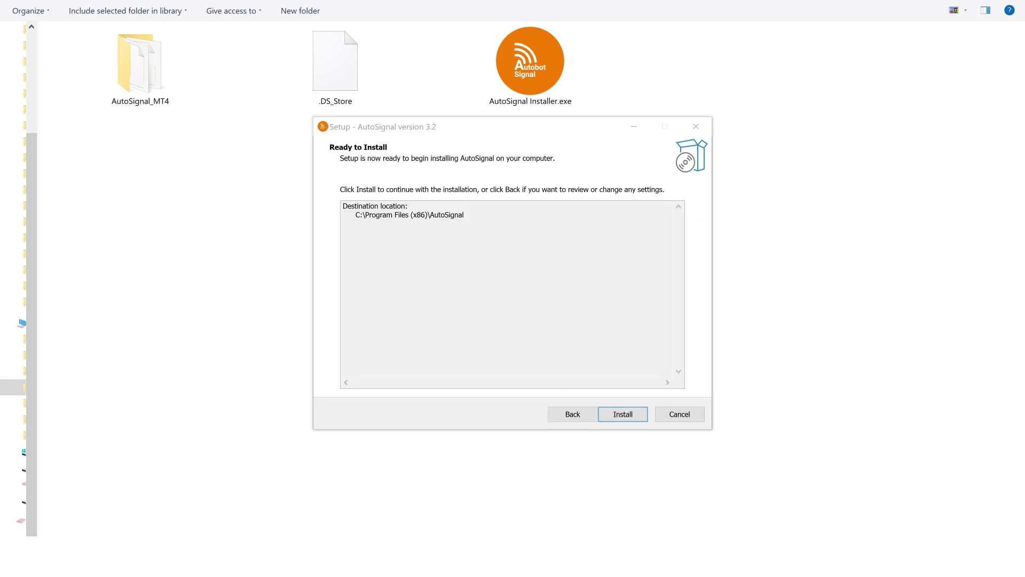
{"action": "key", "text": "Return"}
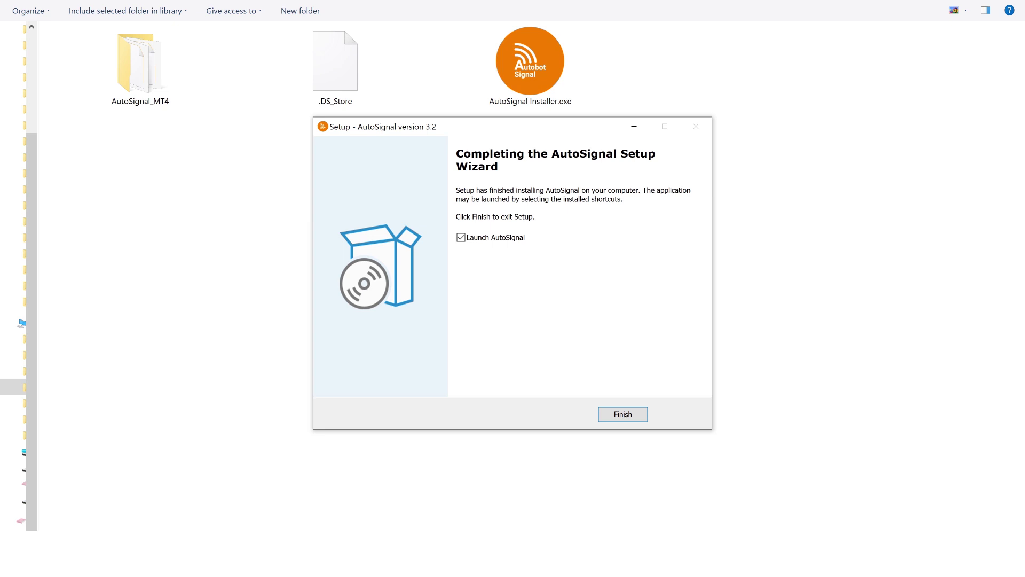
{"action": "left_click", "coordinate": [641, 412]}
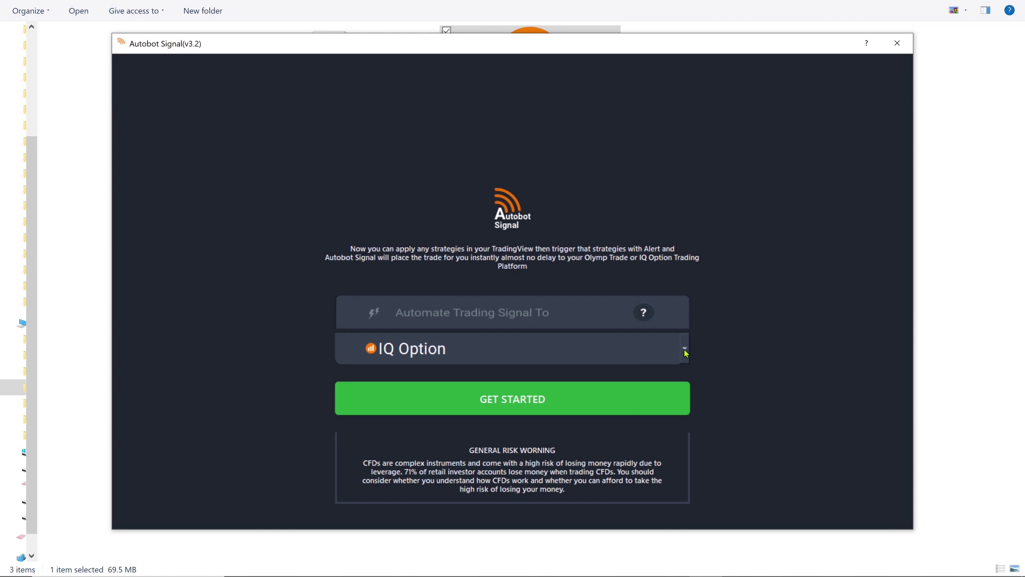
Step: Set Automate Trading Signal To to Pocket Option instead of IQ Option
{"action": "left_click", "coordinate": [663, 347]}
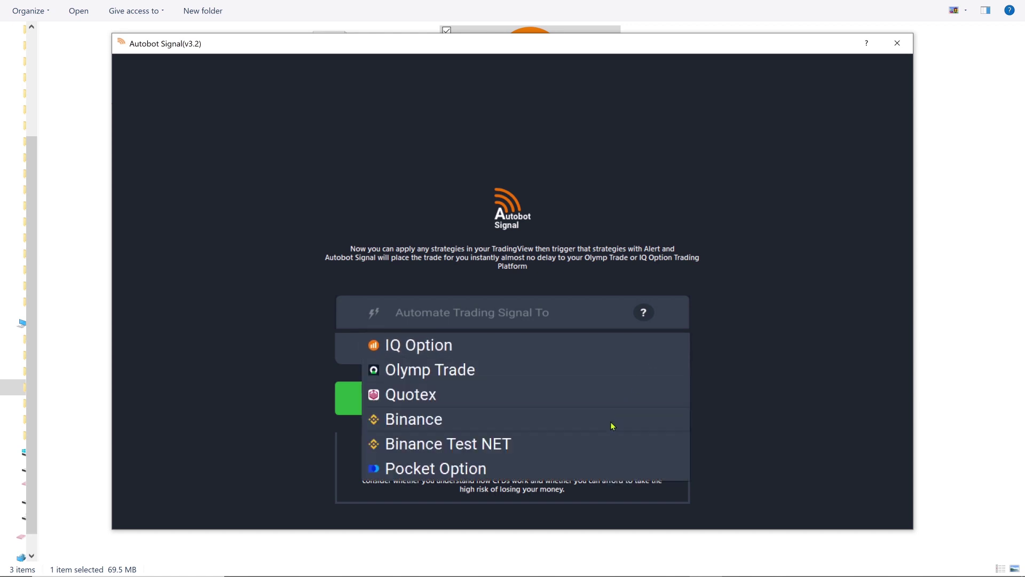
{"action": "left_click", "coordinate": [498, 471]}
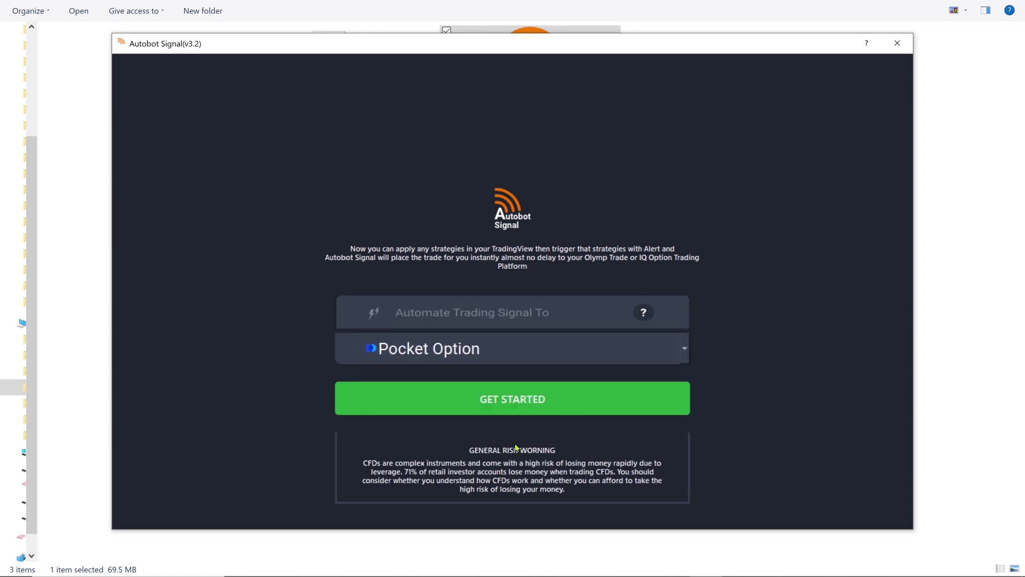
Step: Get started and log in to the Pocket Option account, showing the 1000 USD demo balance
{"action": "left_click", "coordinate": [565, 403]}
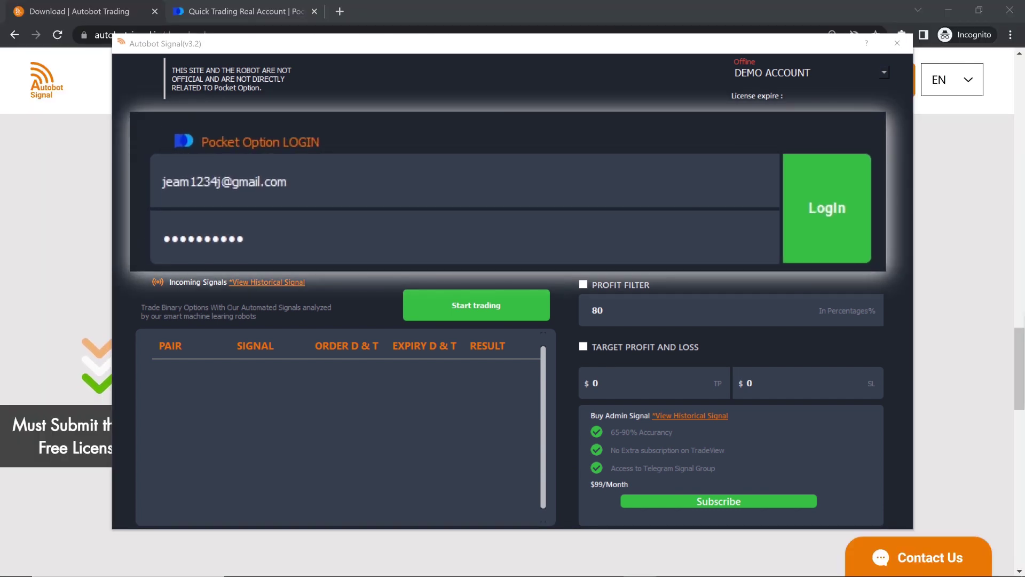
{"action": "left_click", "coordinate": [831, 241]}
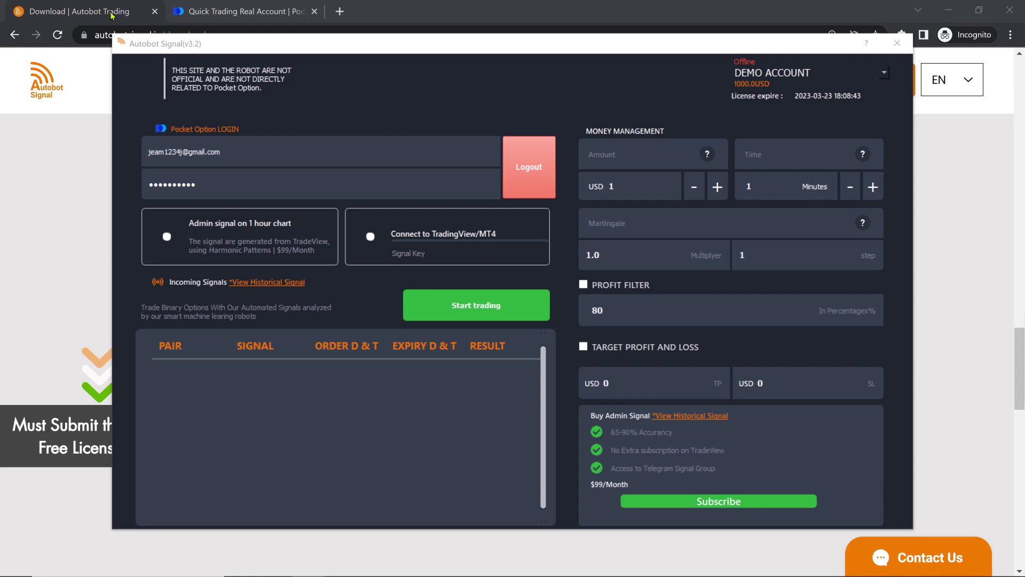
Step: On the website's Free Signal Key page, select the PurePriceAction signal key for copying
{"action": "left_click", "coordinate": [112, 14]}
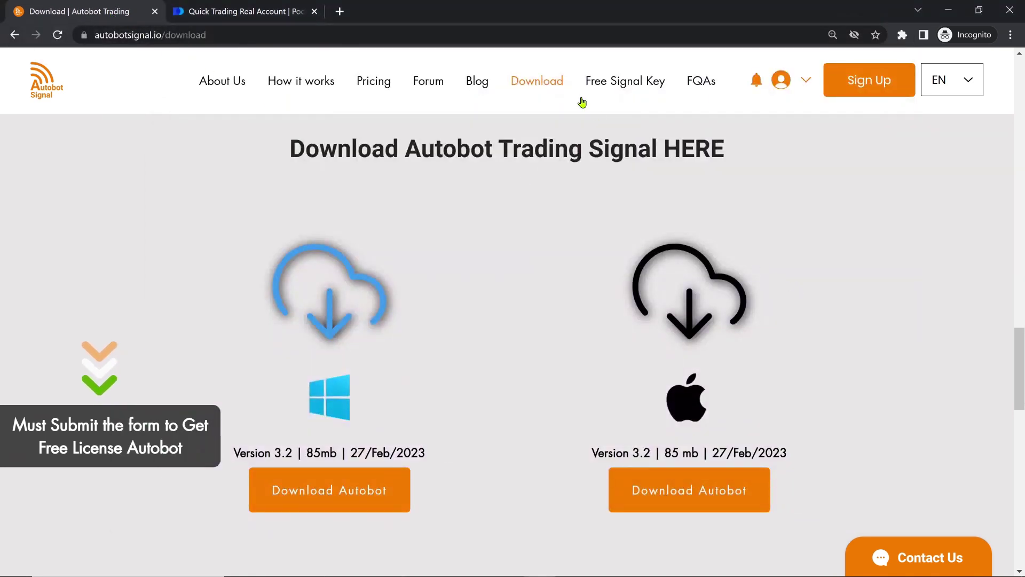
{"action": "left_click", "coordinate": [645, 85]}
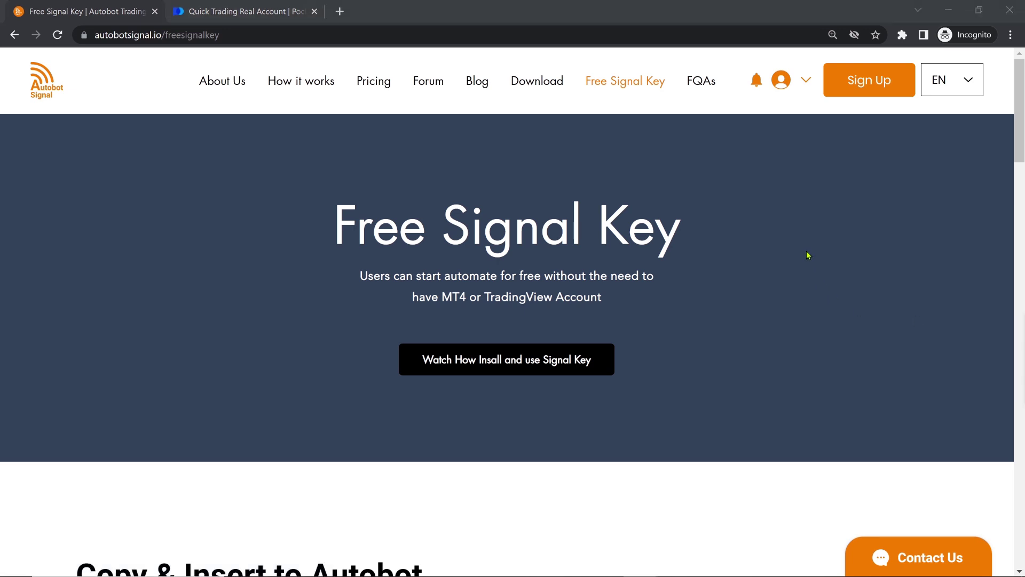
{"action": "scroll", "coordinate": [808, 255], "scroll_direction": "down", "scroll_amount": 8}
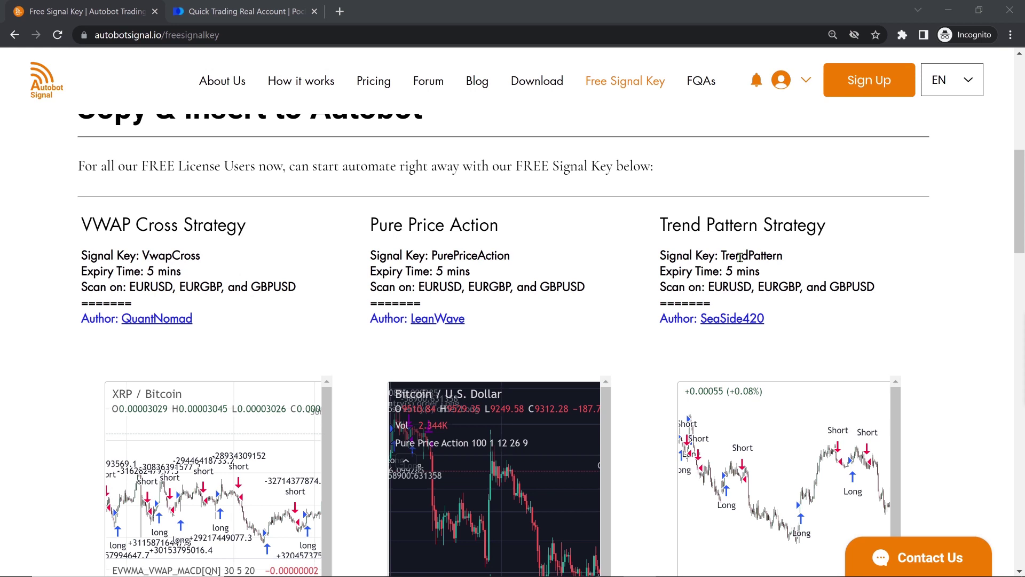
{"action": "left_click_drag", "start_coordinate": [432, 255], "coordinate": [509, 255]}
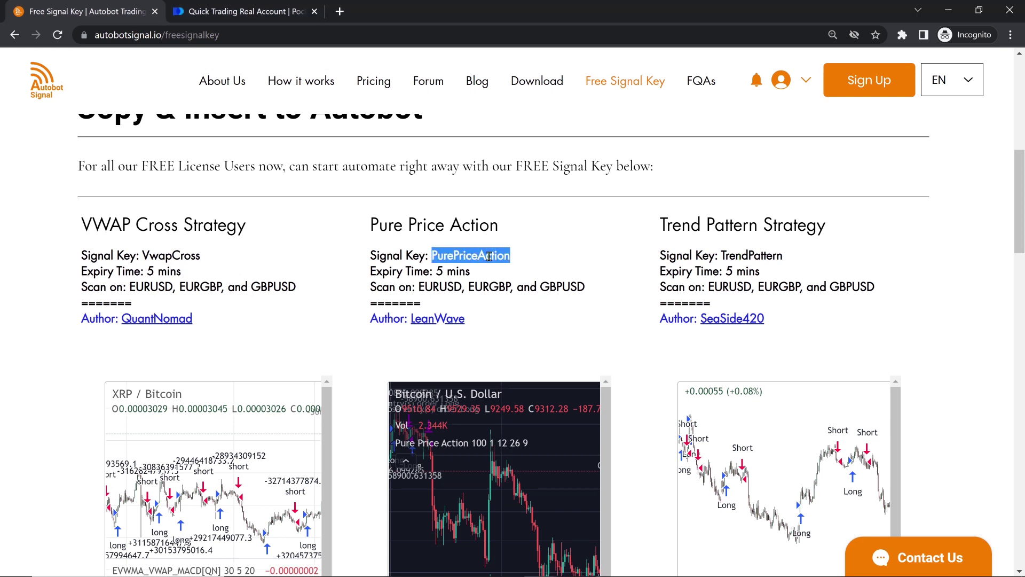
{"action": "right_click", "coordinate": [489, 256]}
Step: Paste PurePriceAction into the app's Signal Key field, then select the website's Follow Candle heading
{"action": "left_click", "coordinate": [507, 271]}
{"action": "key", "text": "alt+Tab"}
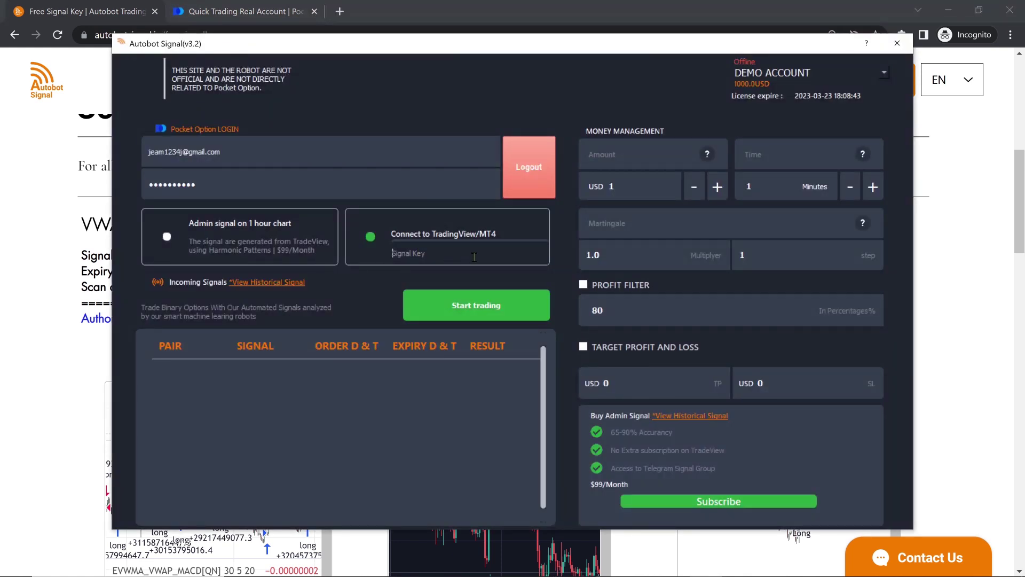
{"action": "key", "text": "ctrl+v"}
{"action": "left_click_drag", "start_coordinate": [474, 257], "coordinate": [392, 279]}
{"action": "left_click", "coordinate": [458, 259]}
{"action": "left_click_drag", "start_coordinate": [747, 193], "coordinate": [287, 253]}
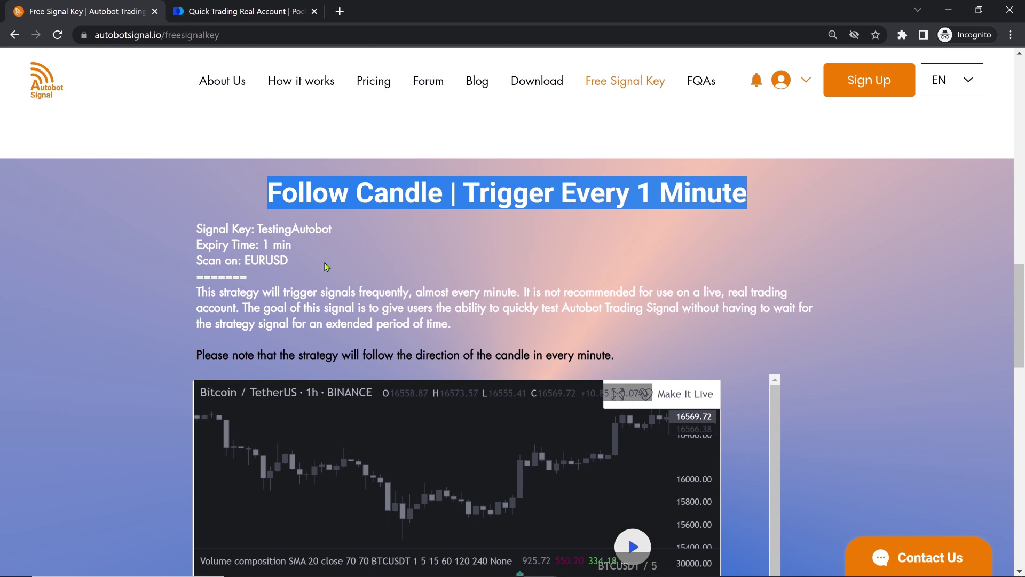
Step: Copy the Follow Candle TestingAutobot key and switch back to Autobot Signal
{"action": "left_click_drag", "start_coordinate": [332, 229], "coordinate": [257, 229]}
{"action": "right_click", "coordinate": [300, 227]}
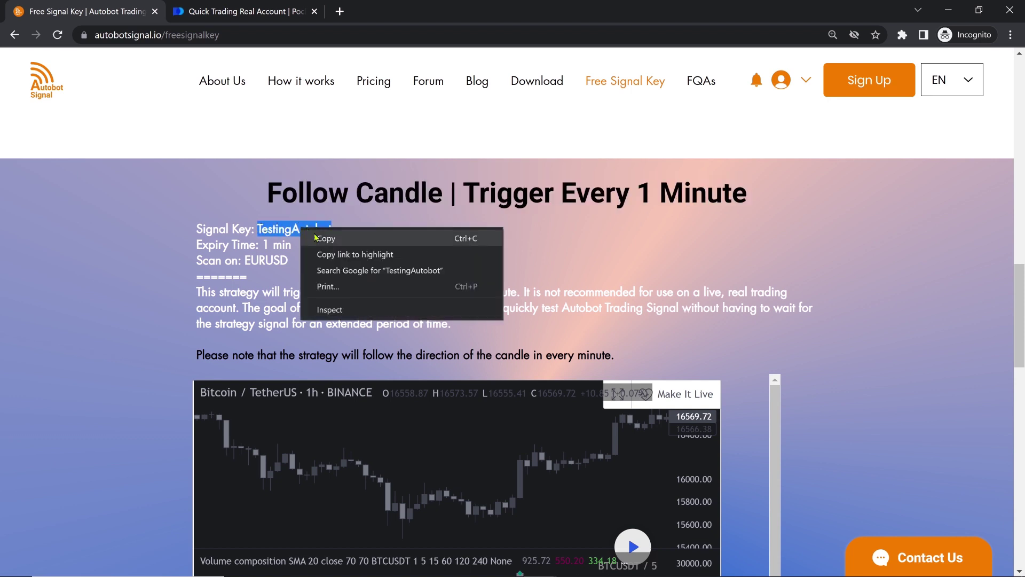
{"action": "left_click", "coordinate": [310, 237]}
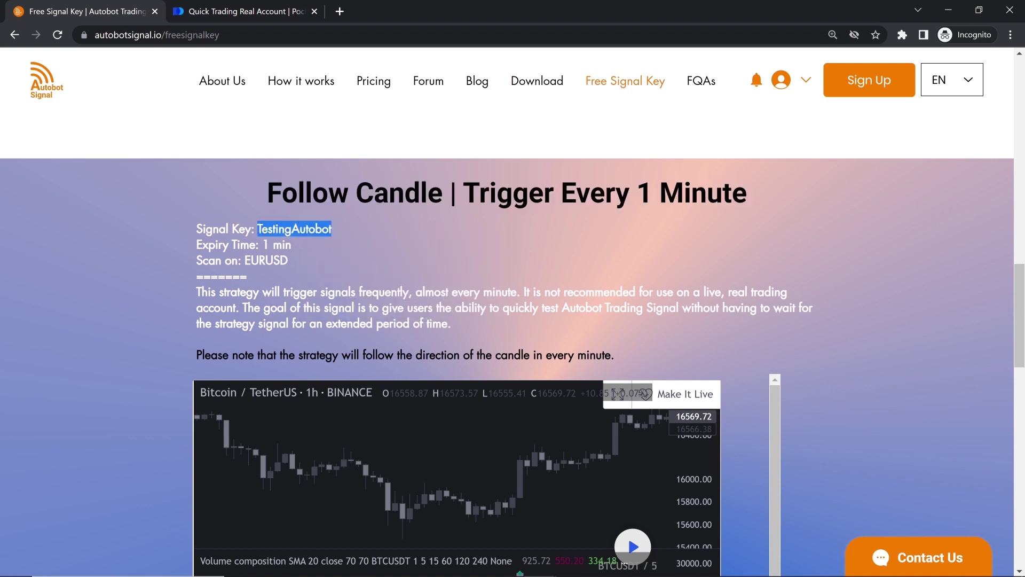
{"action": "key", "text": "alt+Tab"}
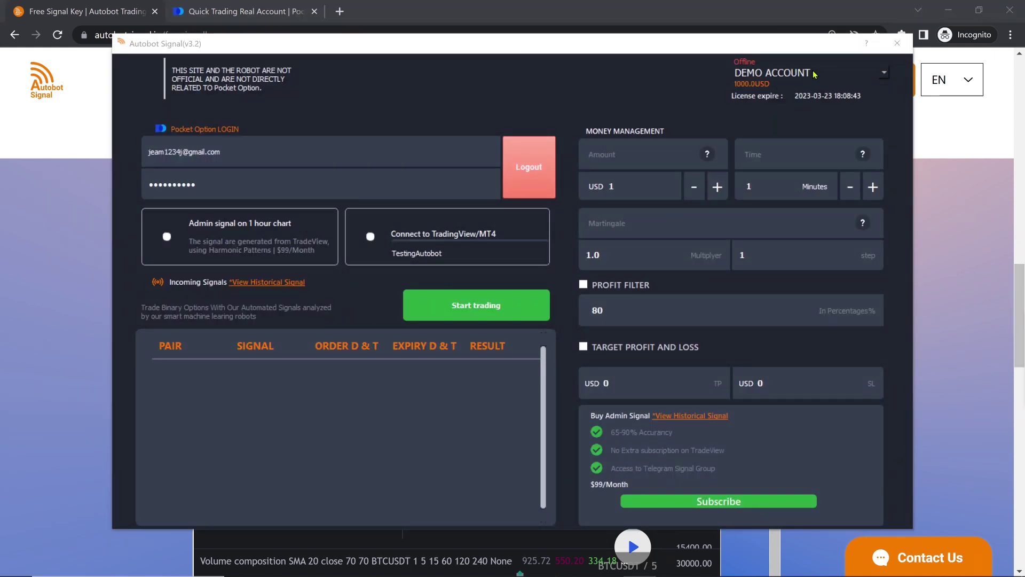
Step: View the real account's balance, then switch back to the 1000 USD demo account
{"action": "left_click", "coordinate": [884, 74]}
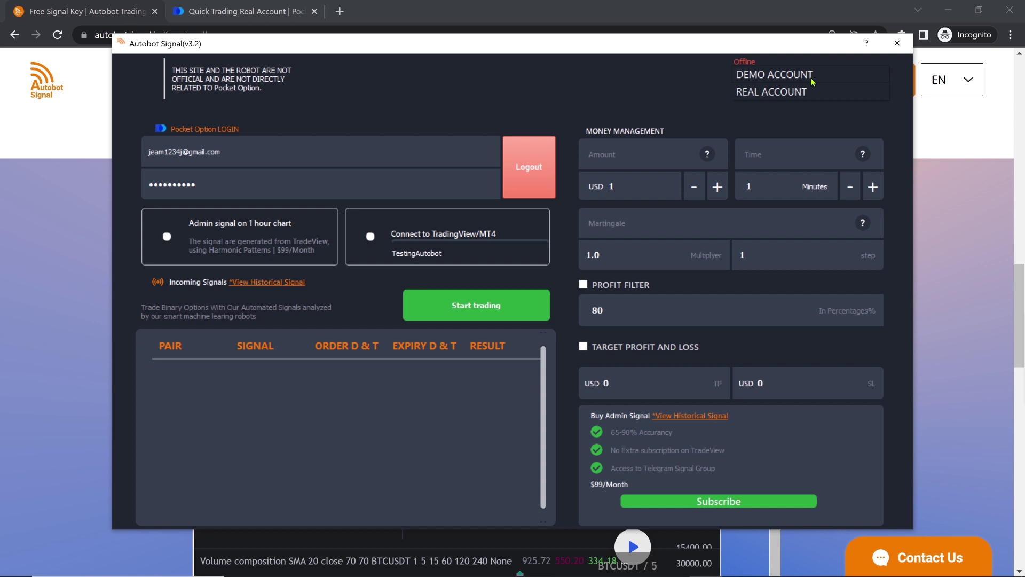
{"action": "left_click", "coordinate": [785, 93]}
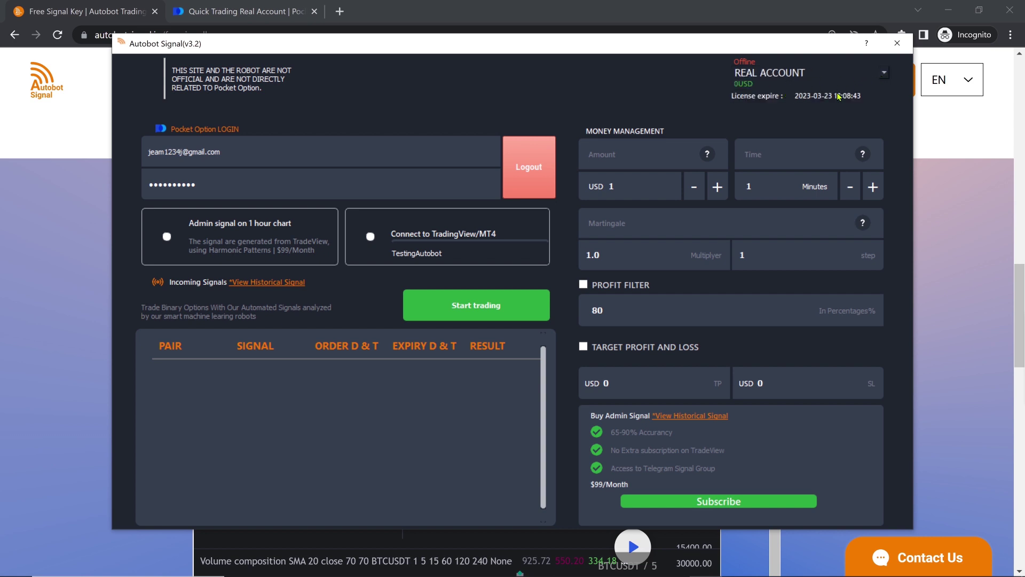
{"action": "left_click", "coordinate": [877, 76]}
{"action": "left_click", "coordinate": [774, 56]}
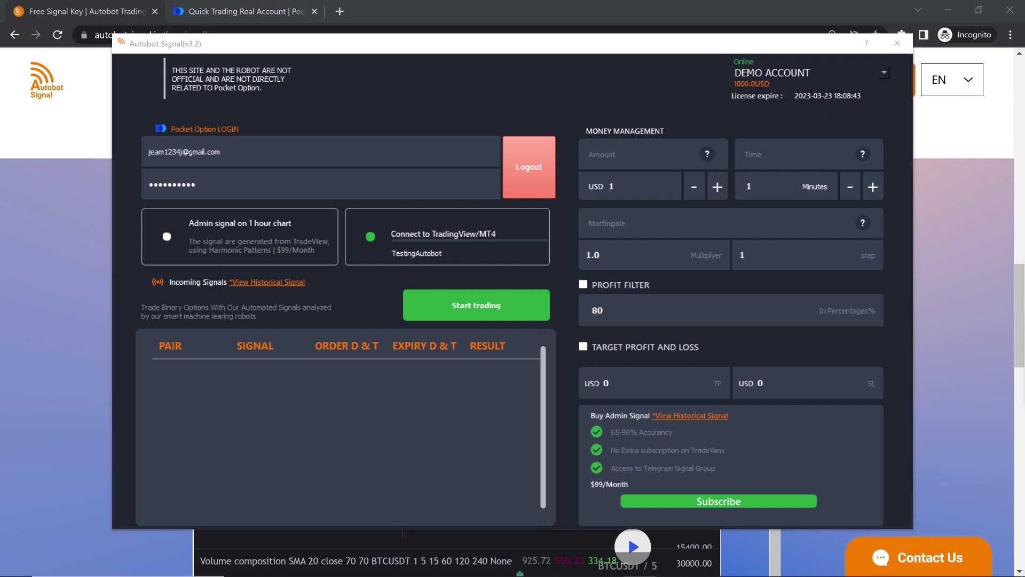
Step: Change the money-management trade amount from 1 USD to 1000 USD
{"action": "left_click", "coordinate": [657, 185]}
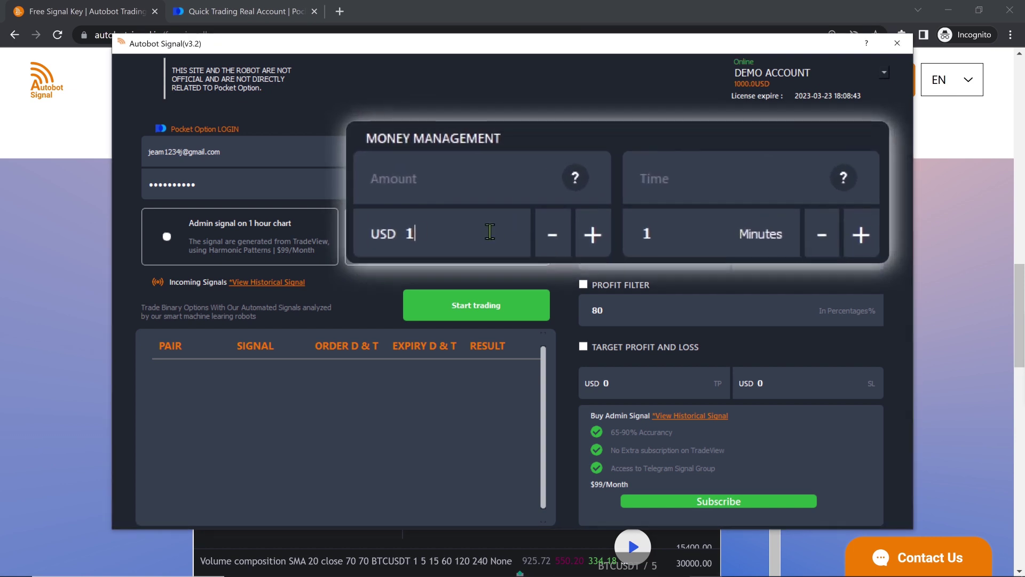
{"action": "type", "text": "000"}
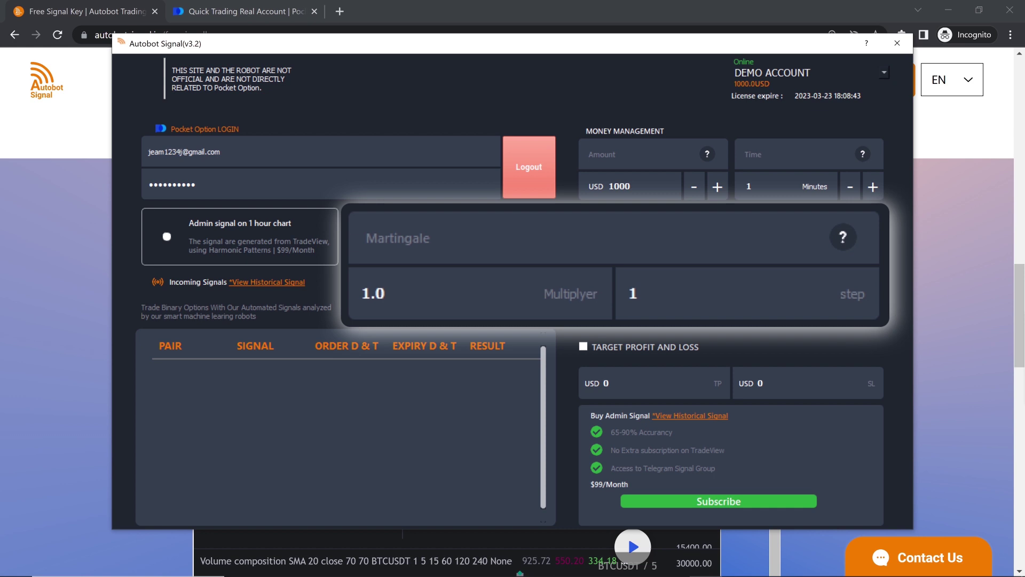
Step: Set the martingale multiplier to 2.0 and the martingale steps to 2, and confirm
{"action": "double_click", "coordinate": [407, 291]}
{"action": "type", "text": "2.0"}
{"action": "left_click", "coordinate": [683, 293]}
{"action": "left_click_drag", "start_coordinate": [695, 303], "coordinate": [593, 294]}
{"action": "type", "text": "2"}
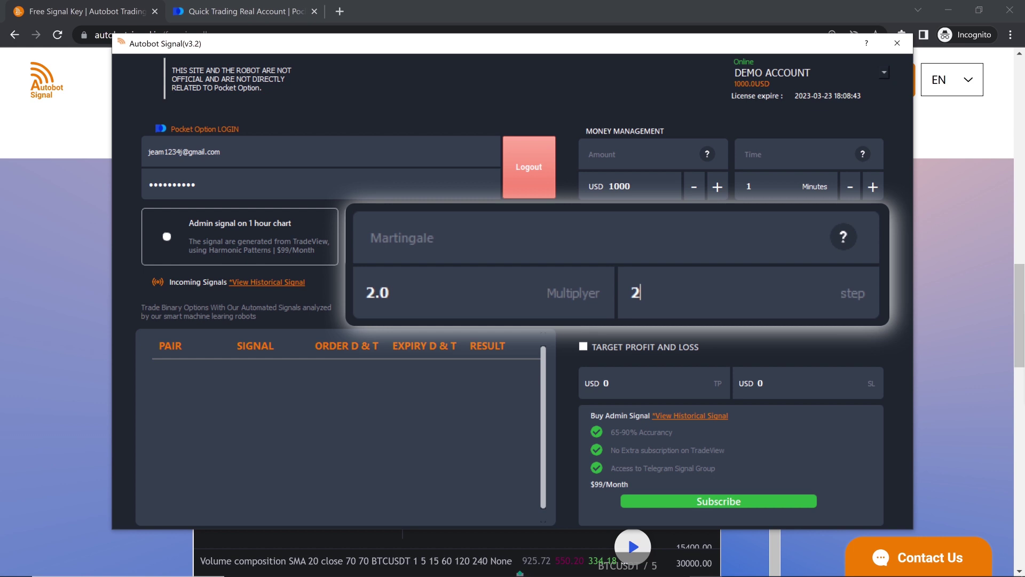
{"action": "key", "text": "Return"}
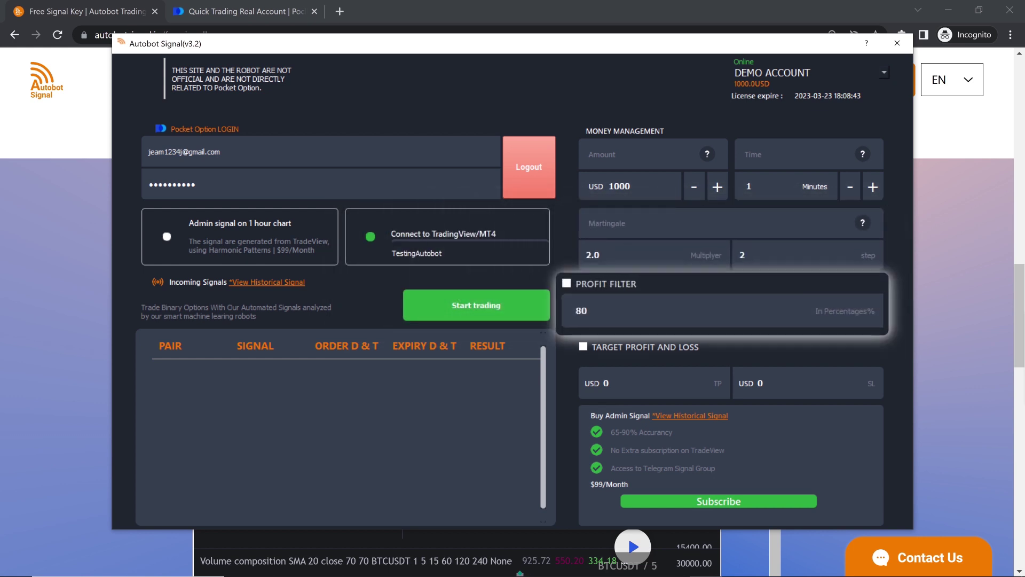
Step: Enable the 80% profit filter and bring the Chrome browser to the front
{"action": "left_click", "coordinate": [364, 273]}
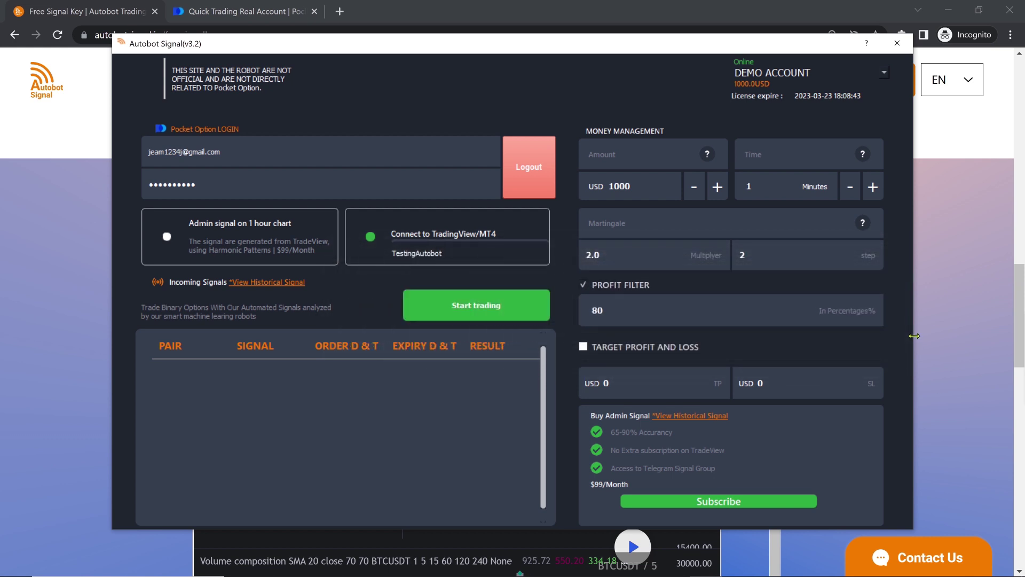
{"action": "left_click", "coordinate": [253, 21]}
Step: On the Pocket Option trading page, change the asset from American Express OTC to McDonald's OTC
{"action": "left_click", "coordinate": [253, 21]}
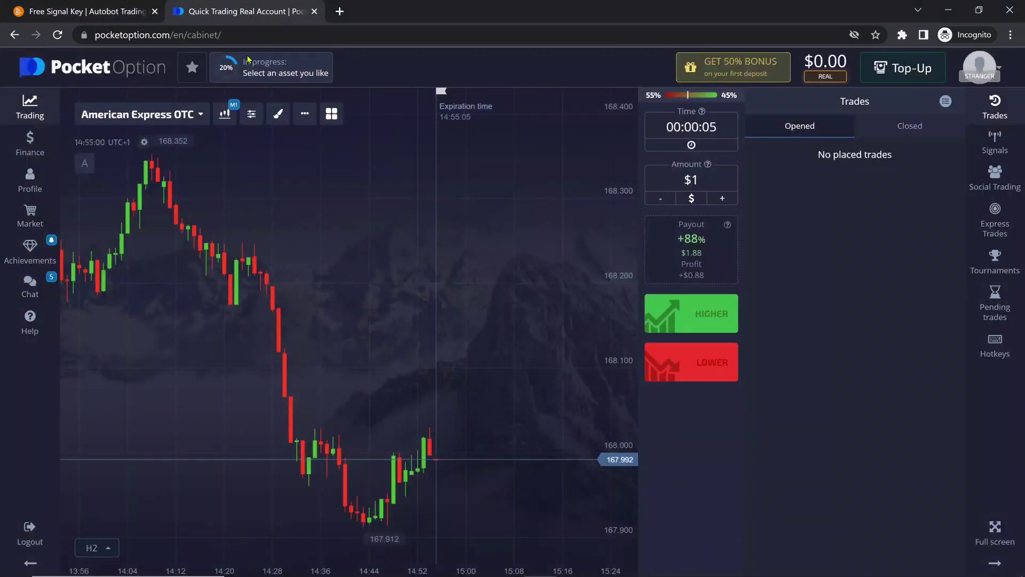
{"action": "left_click", "coordinate": [199, 118]}
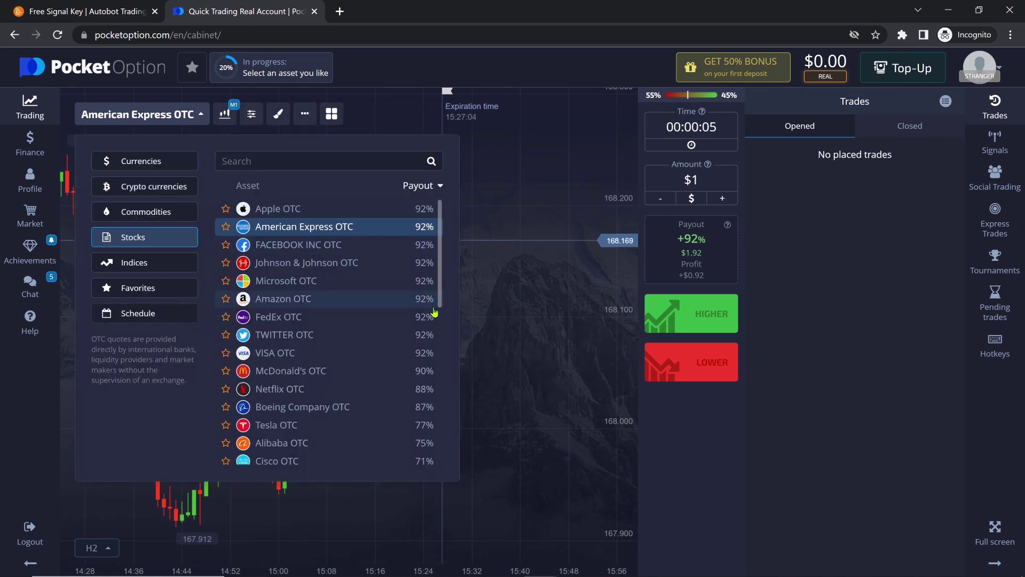
{"action": "left_click", "coordinate": [433, 372]}
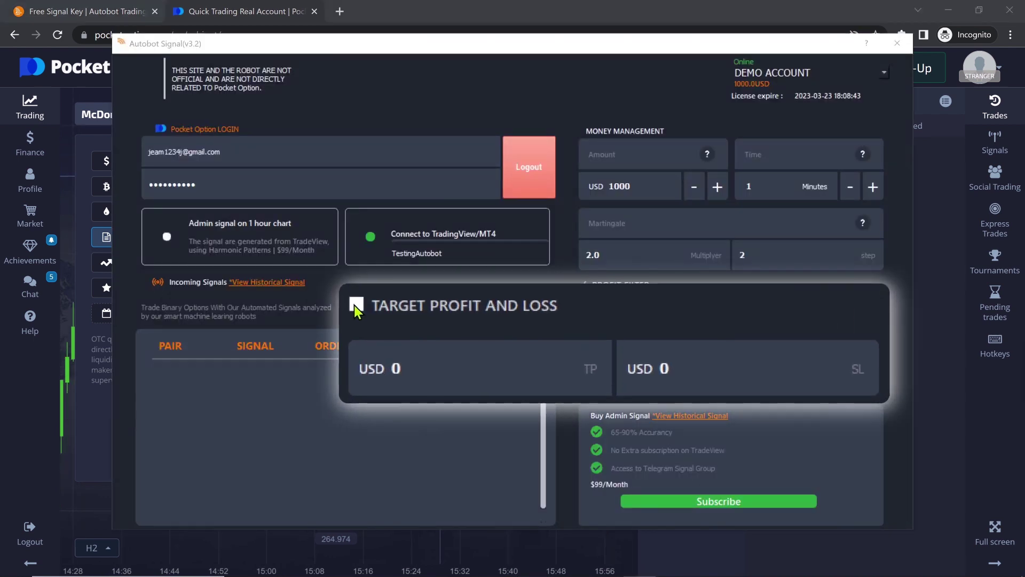
Step: Enable target profit and loss with take profit 1200 USD and stop loss 200 USD
{"action": "left_click", "coordinate": [356, 307]}
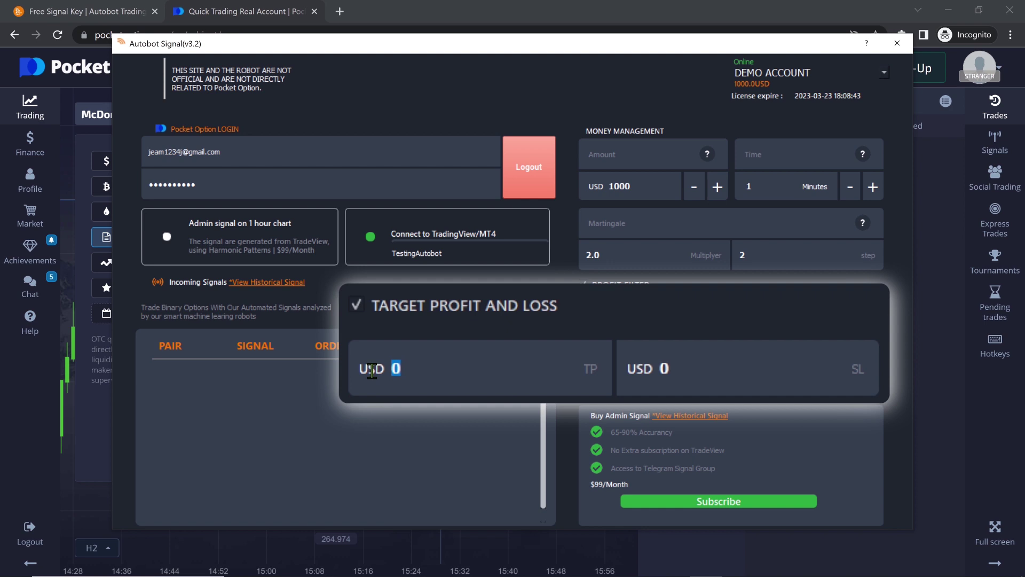
{"action": "left_click_drag", "start_coordinate": [388, 368], "coordinate": [494, 374]}
{"action": "type", "text": "1200"}
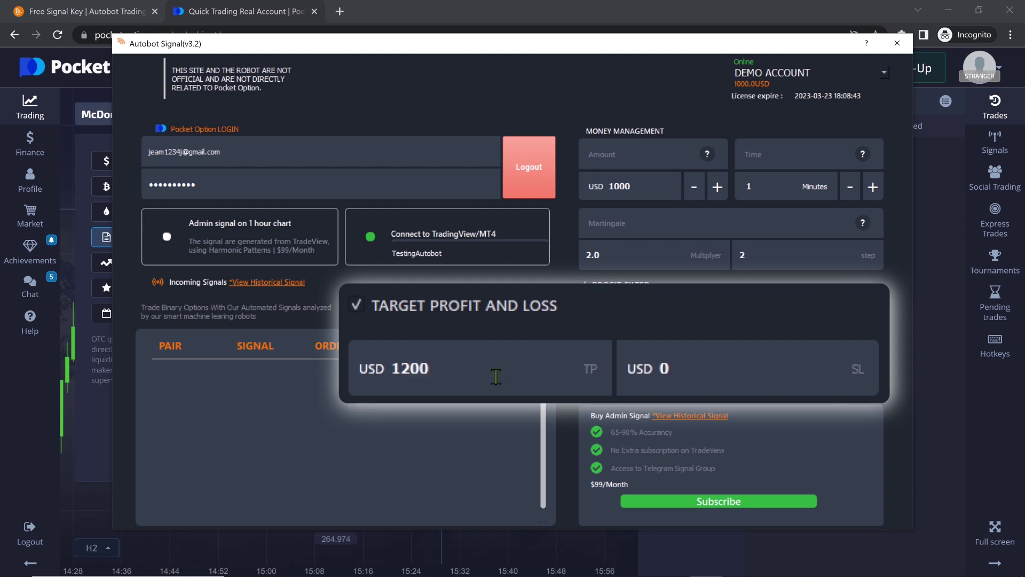
{"action": "key", "text": "Tab"}
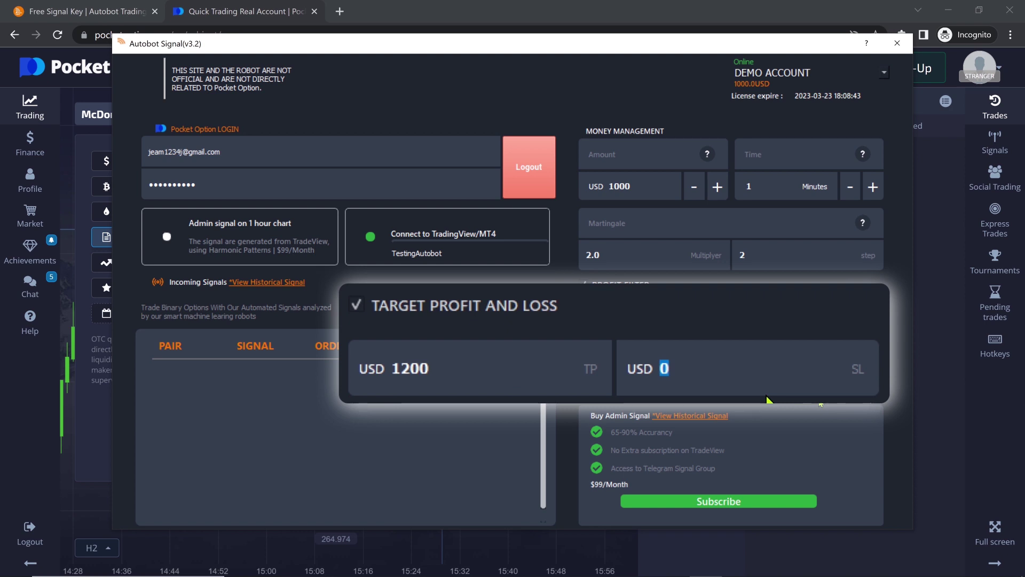
{"action": "type", "text": "200"}
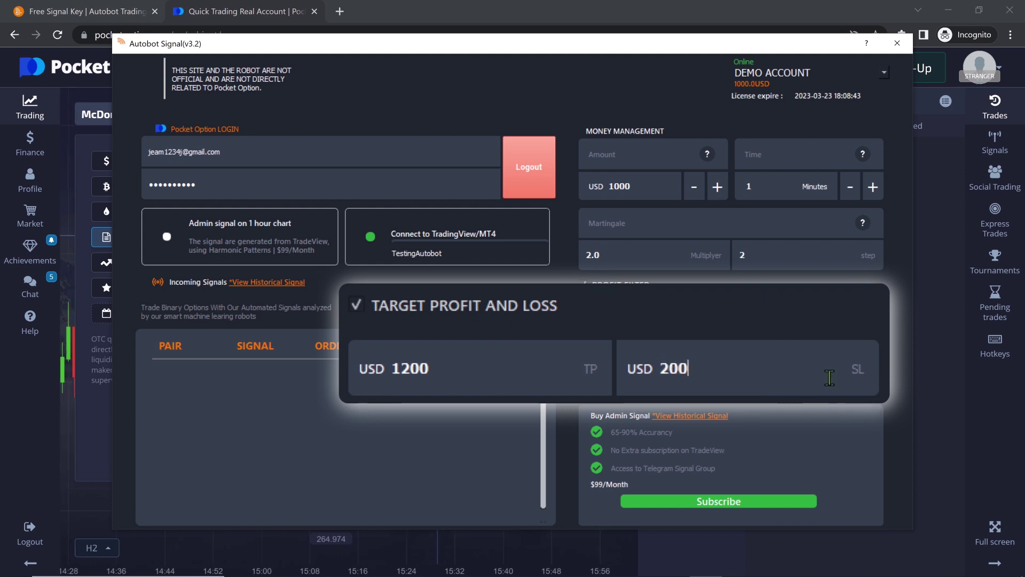